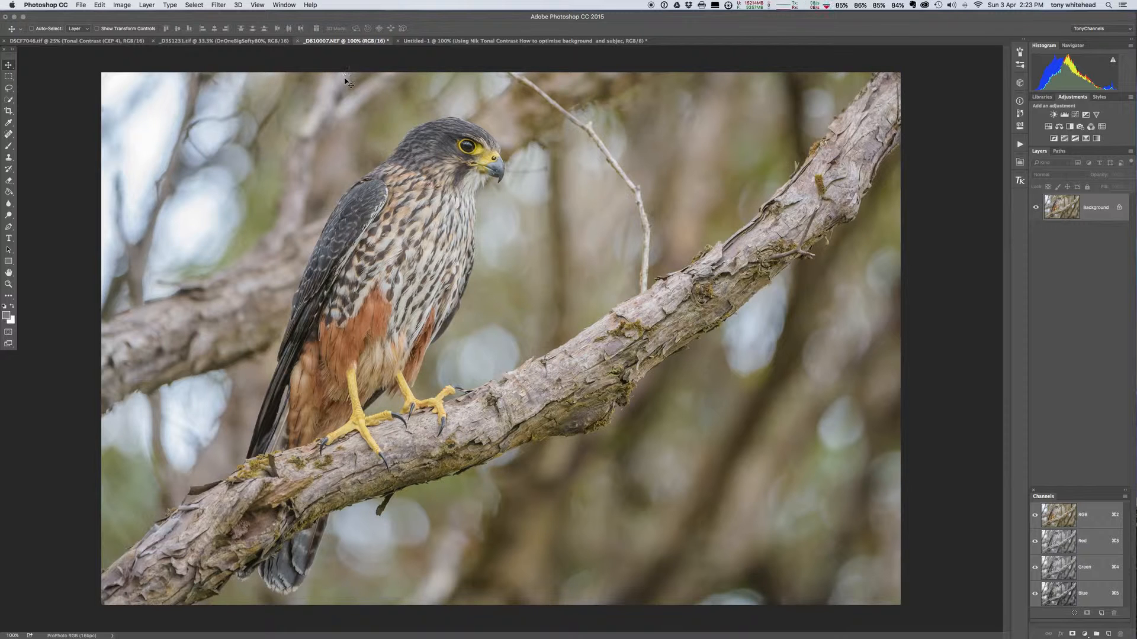
# Open the falcon photo in Color Efex Pro 4 and compare the default Tonal Contrast filter with the original.
pyautogui.click(220, 6)
pyautogui.moveTo(248, 219)
pyautogui.click(361, 229)
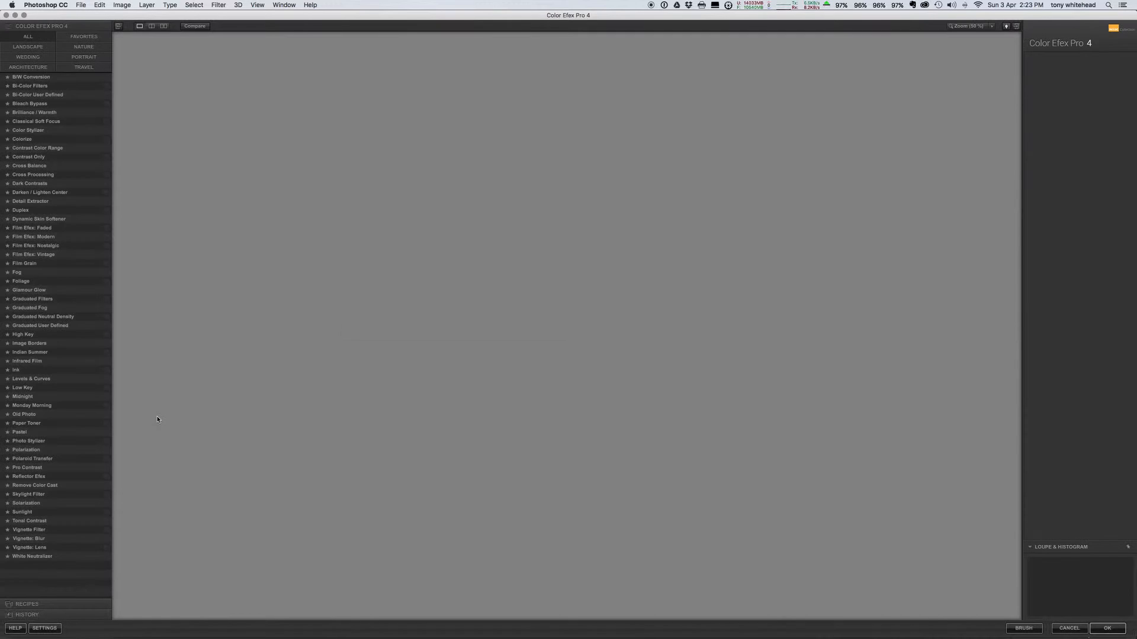
pyautogui.click(22, 522)
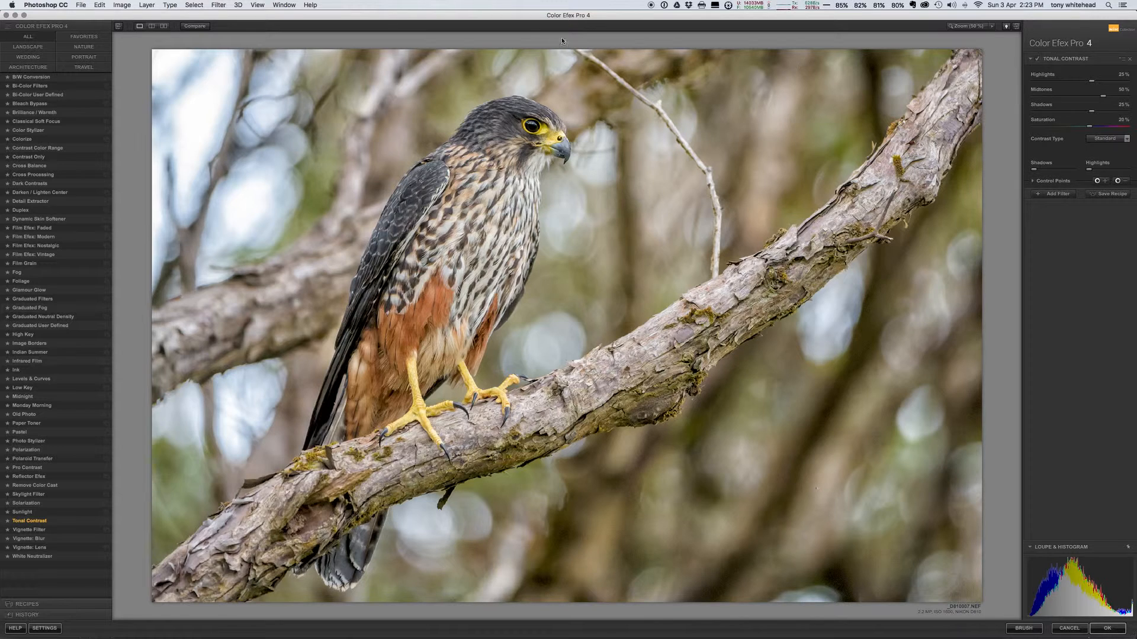
pyautogui.click(195, 27)
pyautogui.click(195, 26)
pyautogui.click(195, 27)
# Set the Tonal Contrast highlights, midtones and shadows to -100% and the saturation to -17%, and raise the shadow protection.
pyautogui.moveTo(1092, 81); pyautogui.dragTo(1033, 81)
pyautogui.moveTo(1105, 96); pyautogui.dragTo(1030, 112)
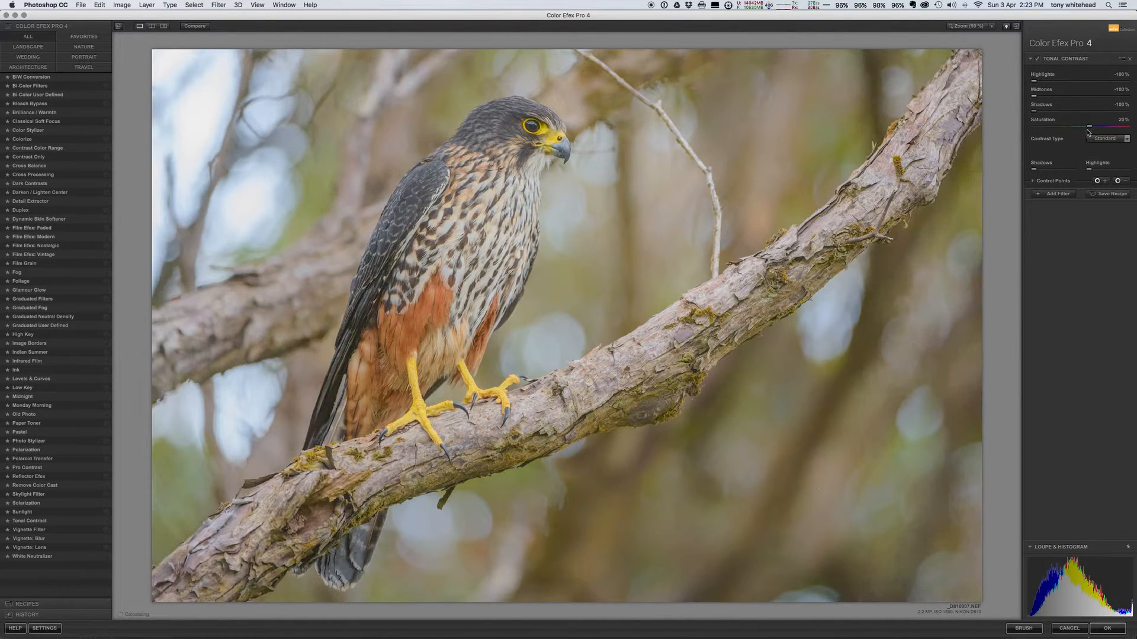
pyautogui.moveTo(1089, 129); pyautogui.dragTo(1072, 129)
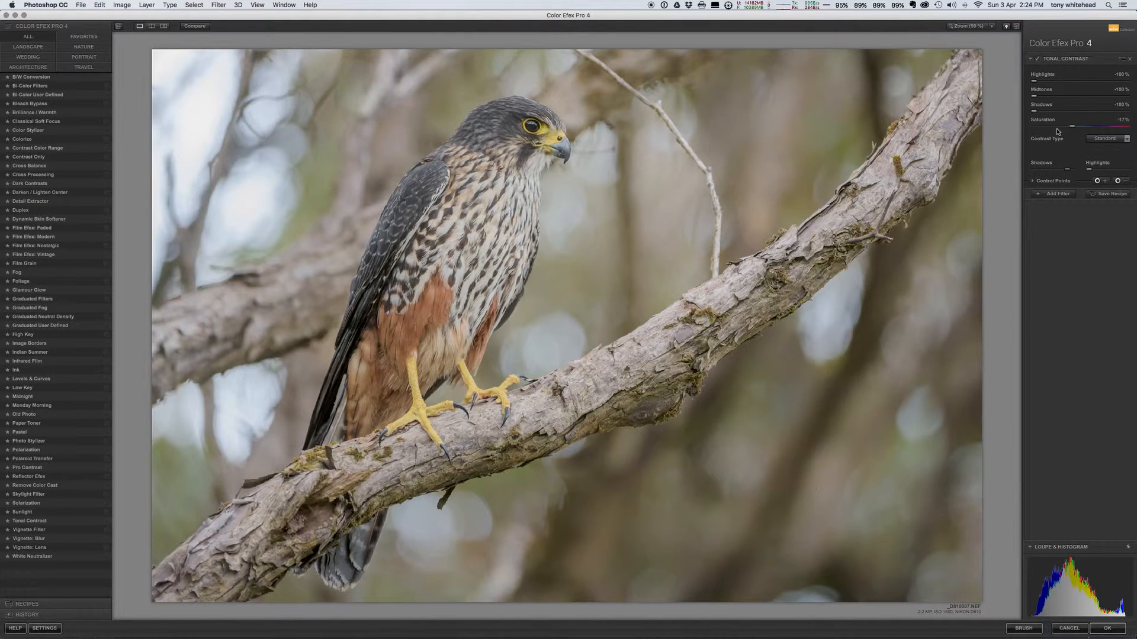
# Compare the softened background with the original photo and apply the Tonal Contrast filter.
pyautogui.click(193, 28)
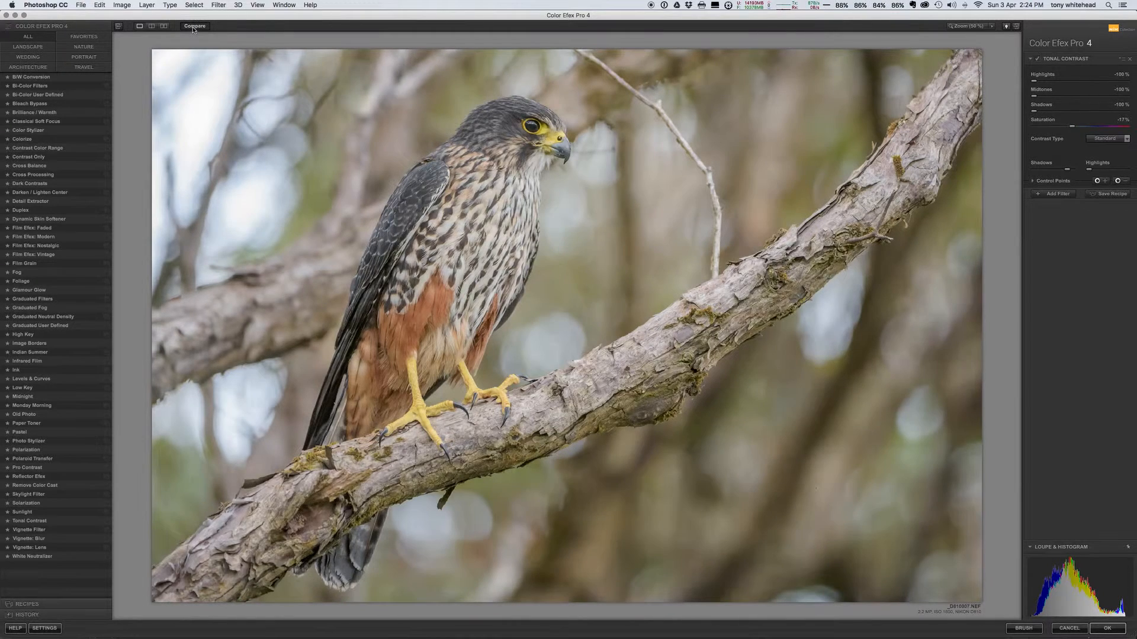
pyautogui.click(193, 28)
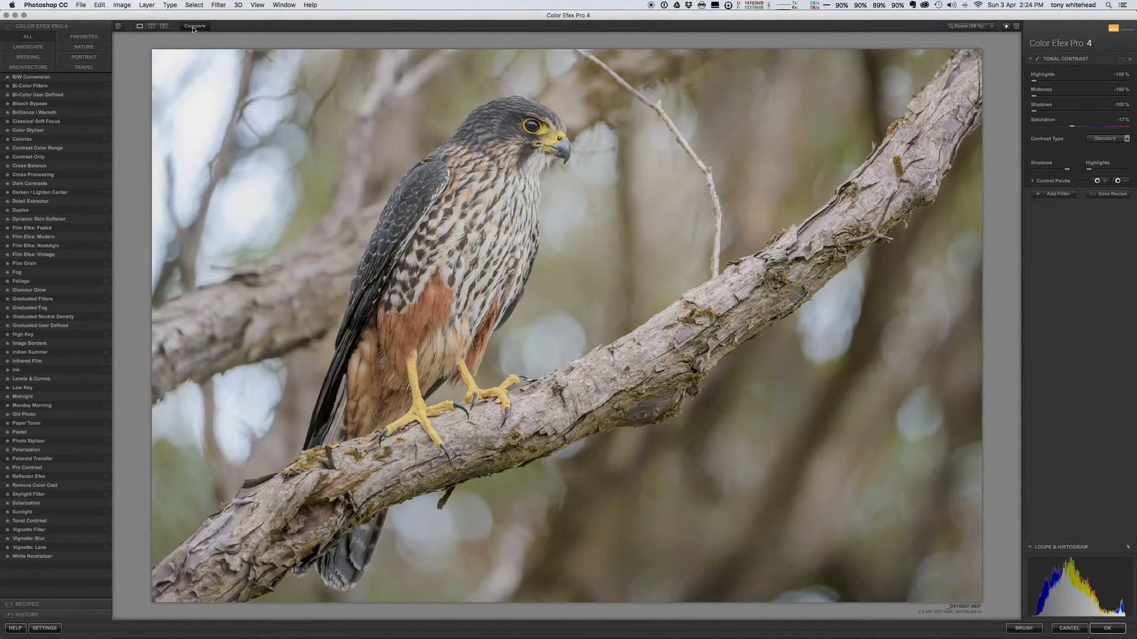
pyautogui.click(193, 28)
pyautogui.click(1108, 629)
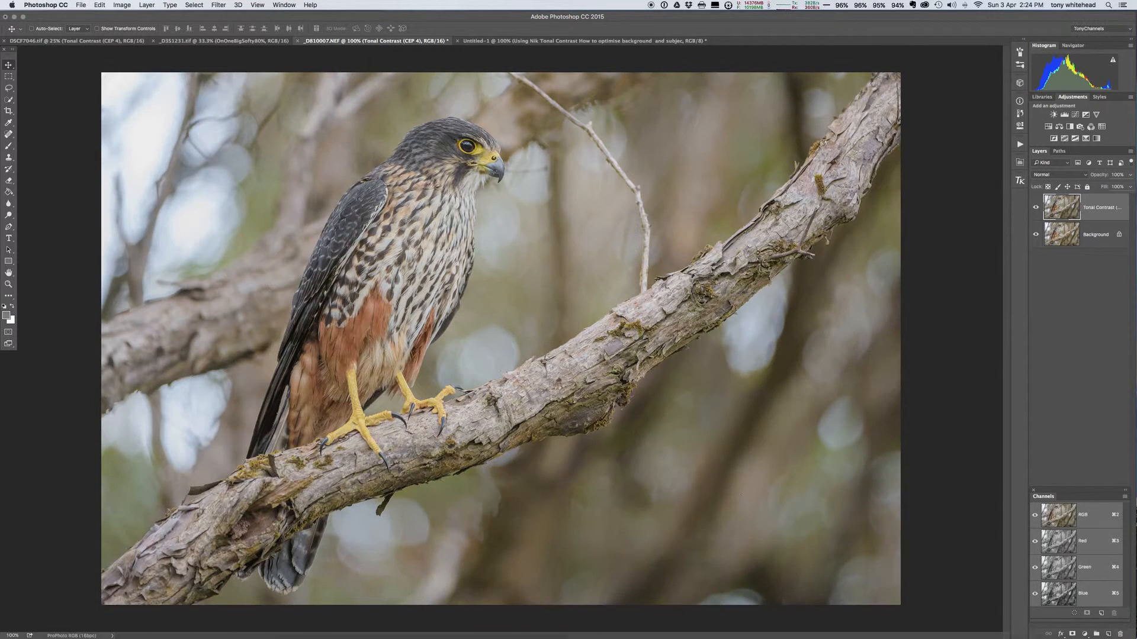
# Add a layer mask to the Tonal Contrast layer and paint it black over the falcon and the branch it sits on.
pyautogui.click(1072, 634)
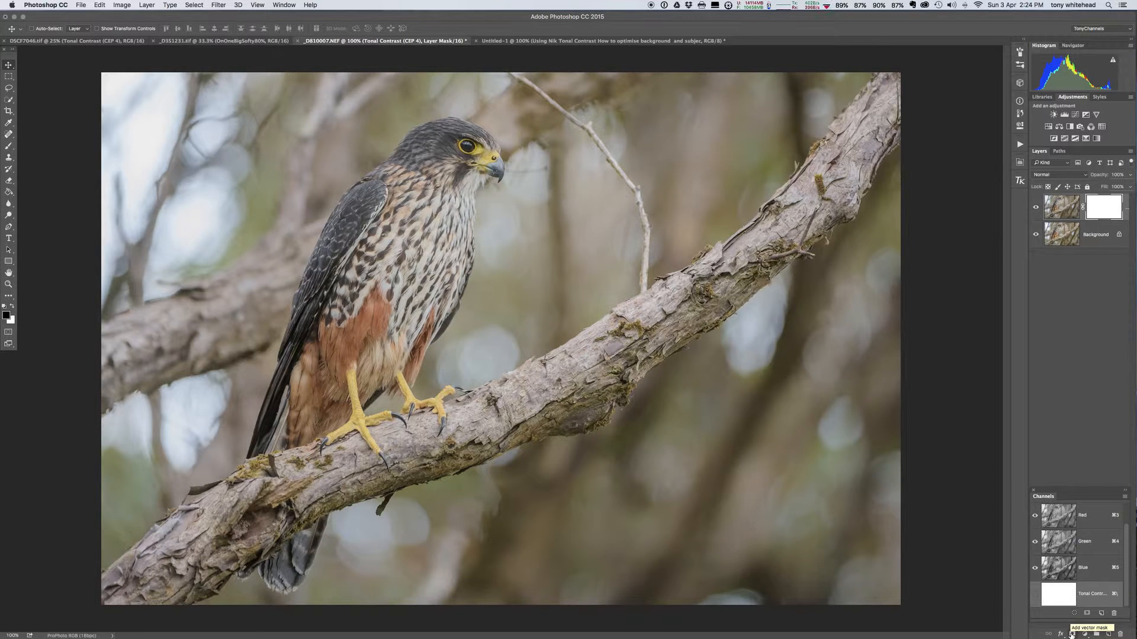
pyautogui.click(8, 148)
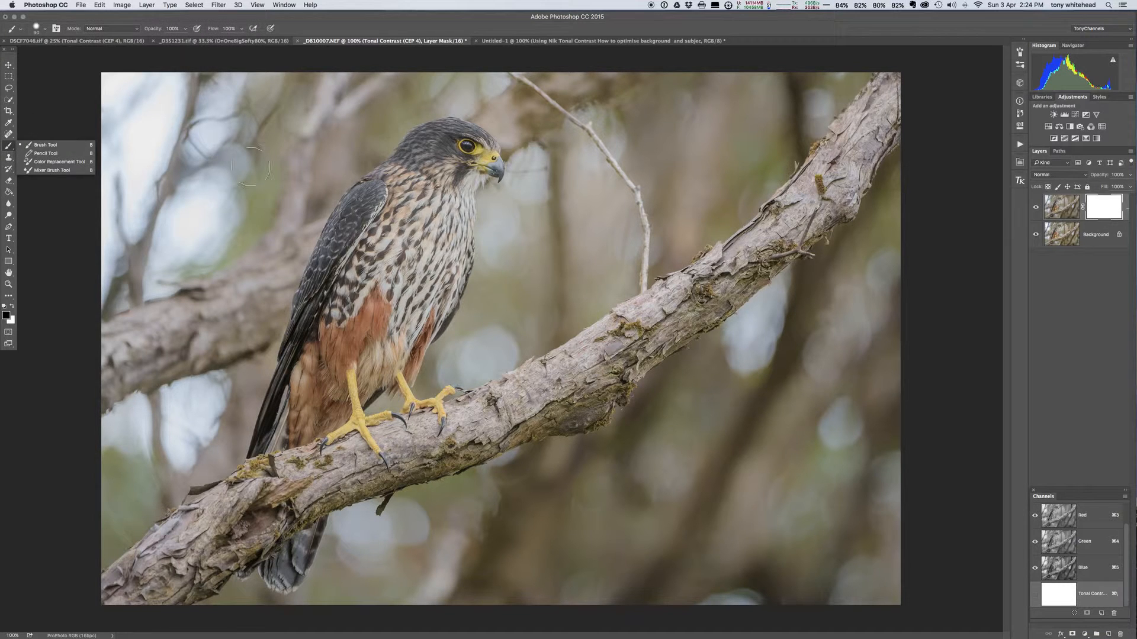
pyautogui.click(443, 154)
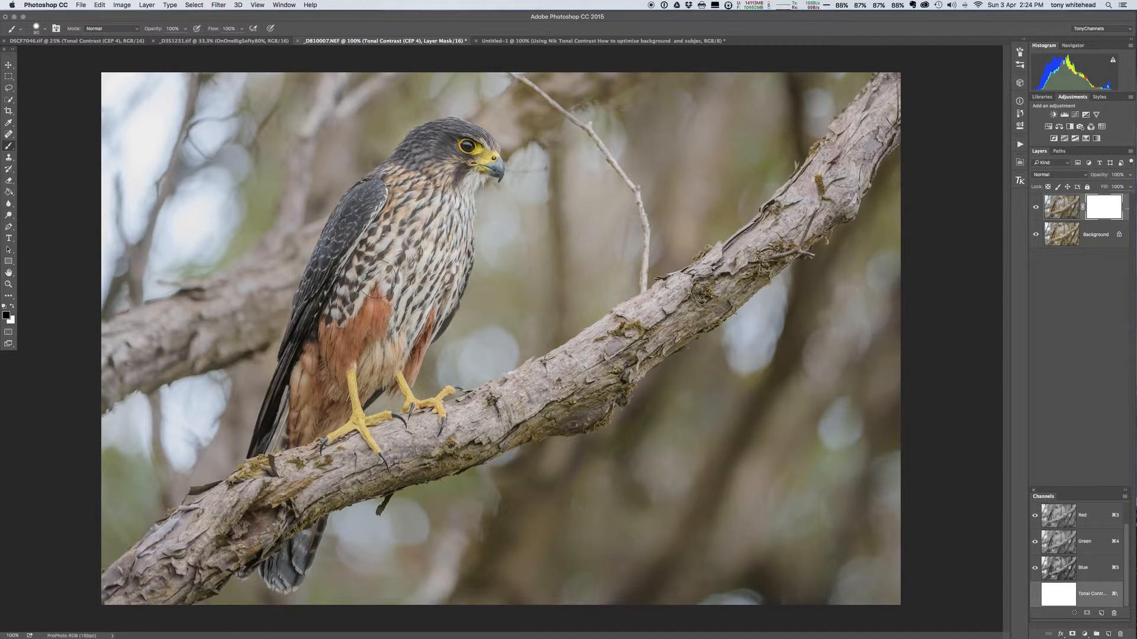
pyautogui.moveTo(390, 195)
pyautogui.mouseDown()
pyautogui.moveTo(288, 388)
pyautogui.moveTo(273, 462)
pyautogui.moveTo(331, 364)
pyautogui.moveTo(309, 447)
pyautogui.moveTo(342, 377)
pyautogui.moveTo(367, 436)
pyautogui.moveTo(383, 379)
pyautogui.moveTo(411, 398)
pyautogui.moveTo(416, 435)
pyautogui.mouseUp()
pyautogui.moveTo(269, 542); pyautogui.dragTo(289, 564)
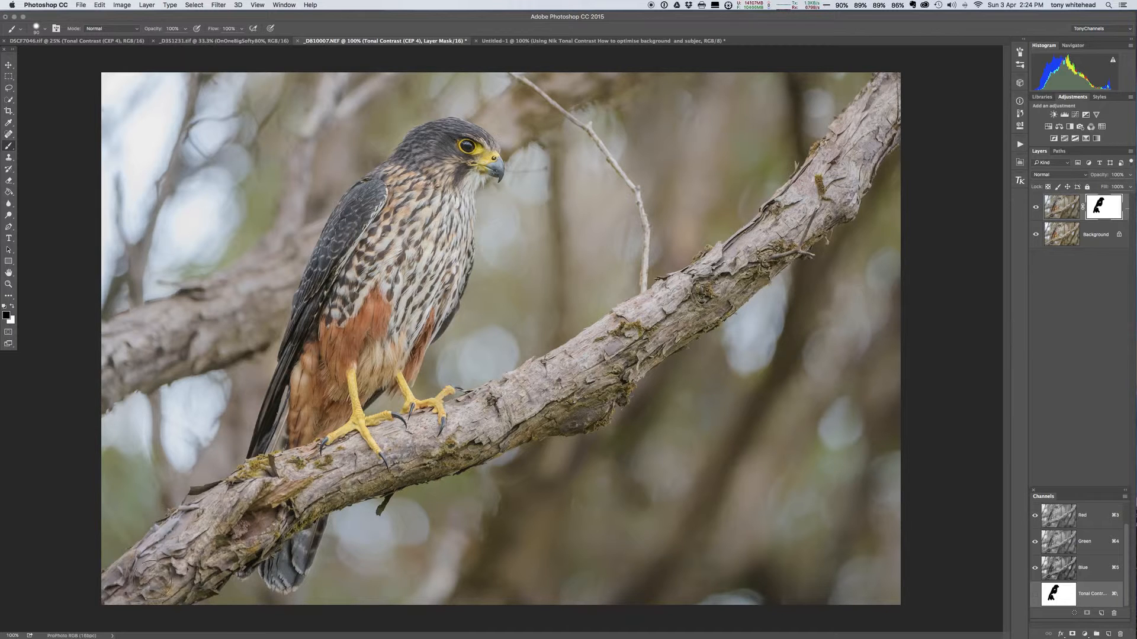
pyautogui.moveTo(209, 554); pyautogui.dragTo(343, 489)
pyautogui.moveTo(516, 389); pyautogui.dragTo(468, 417)
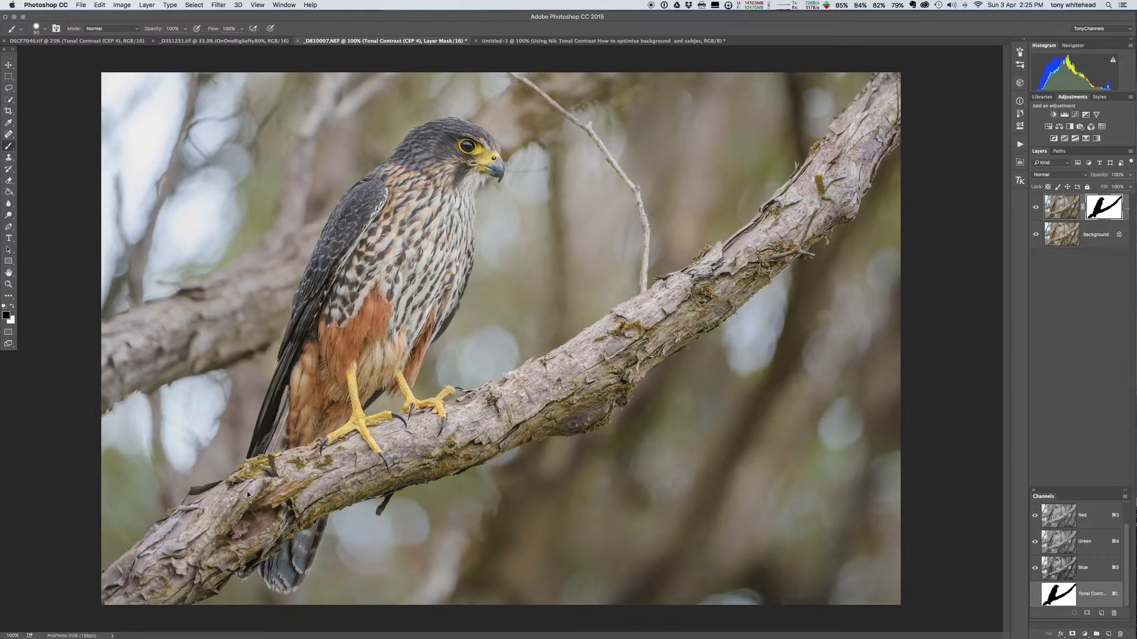
# Stamp all visible layers into a new layer and open it in Color Efex Pro 4.
pyautogui.press('super+alt+shift+e')
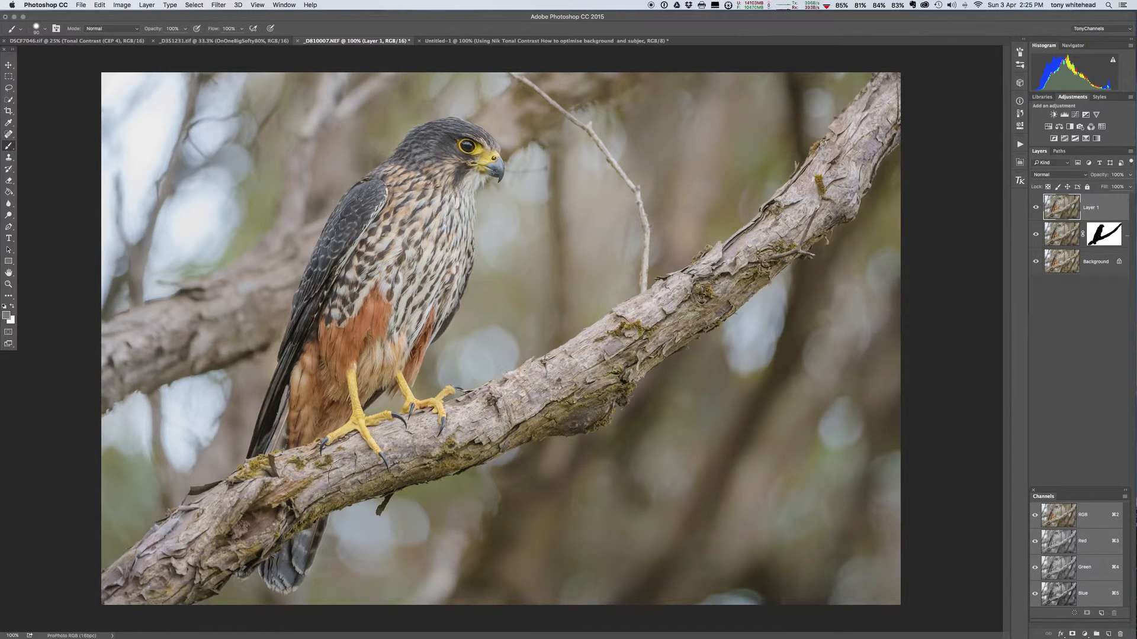
pyautogui.click(218, 5)
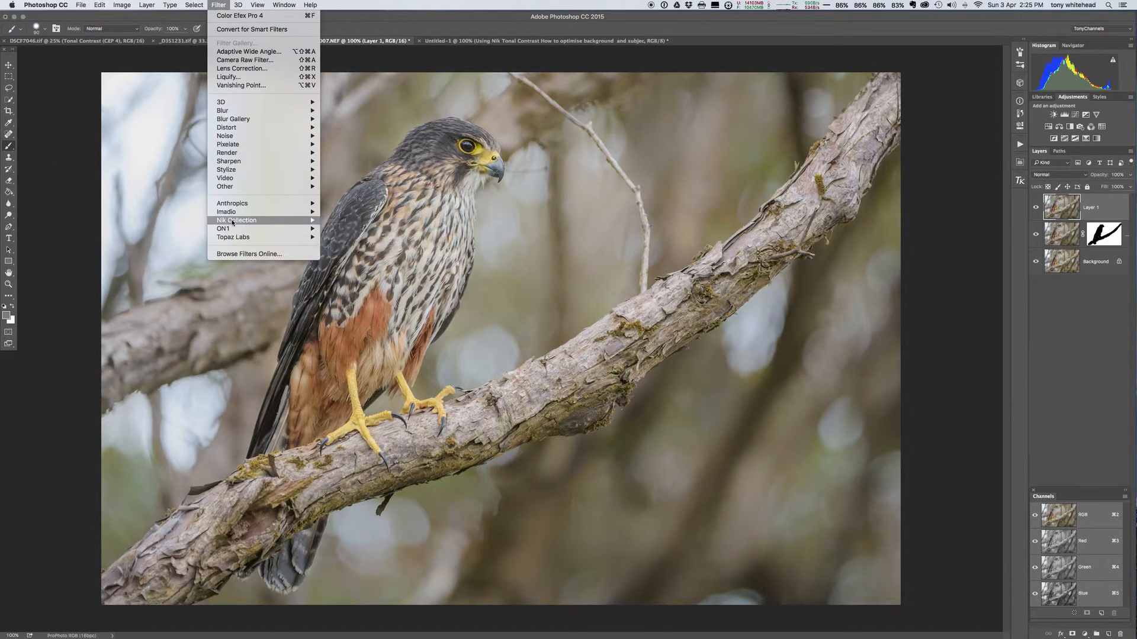
pyautogui.moveTo(255, 220)
pyautogui.click(367, 229)
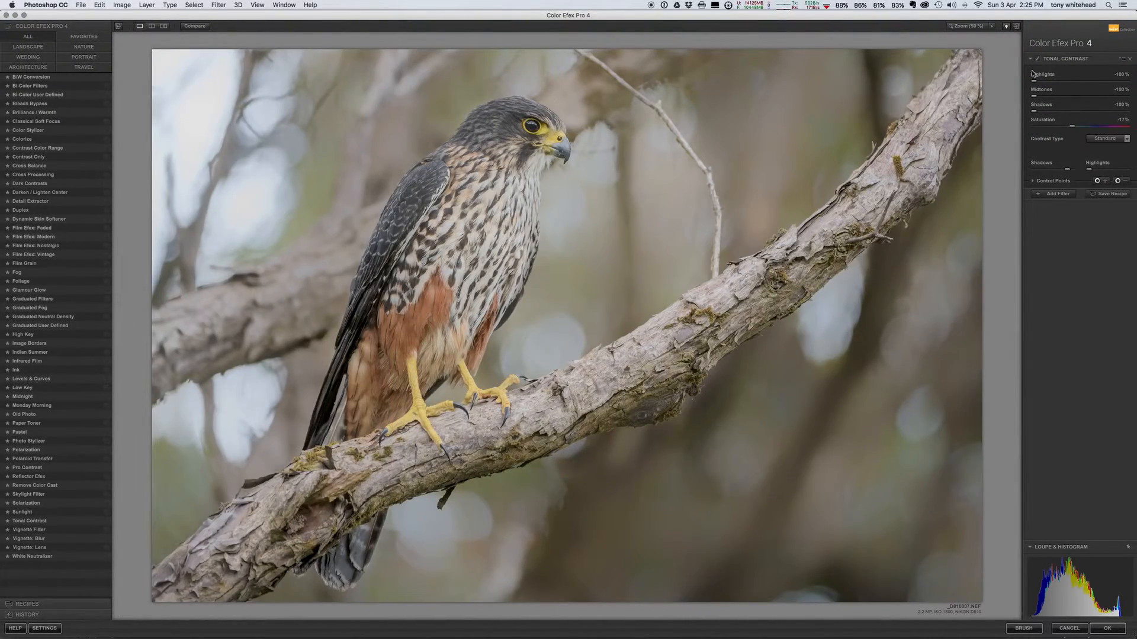
# Set Tonal Contrast highlights to 2%, midtones to 25%, shadows to 14% and saturation to 7%, and lower the shadow protection to its minimum.
pyautogui.moveTo(1035, 83); pyautogui.dragTo(1083, 83)
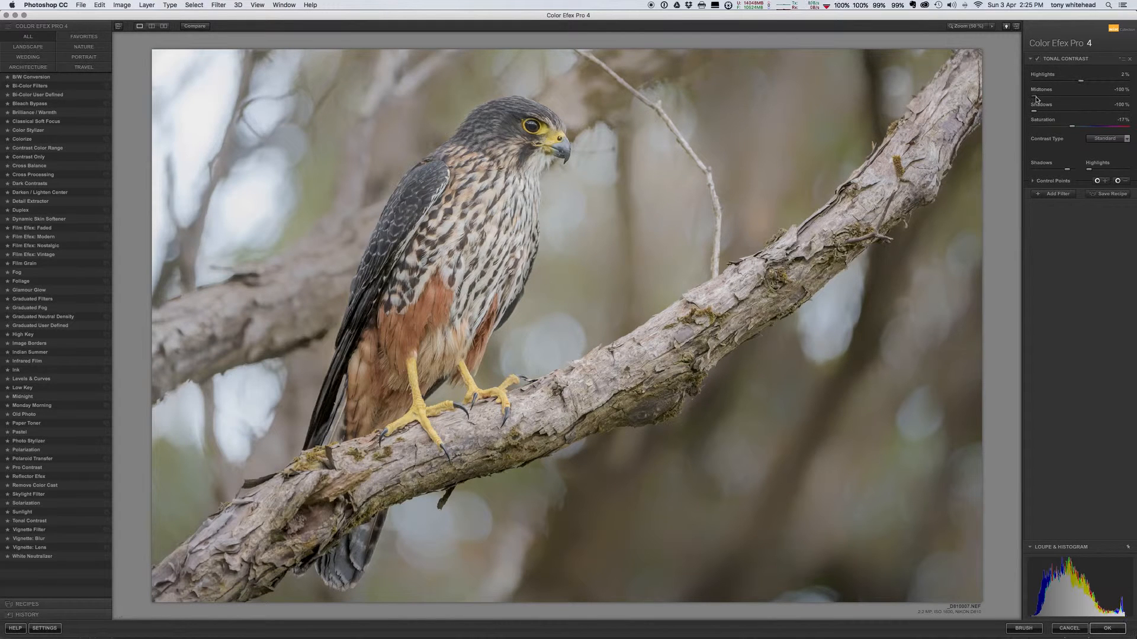
pyautogui.moveTo(1035, 96); pyautogui.dragTo(1095, 102)
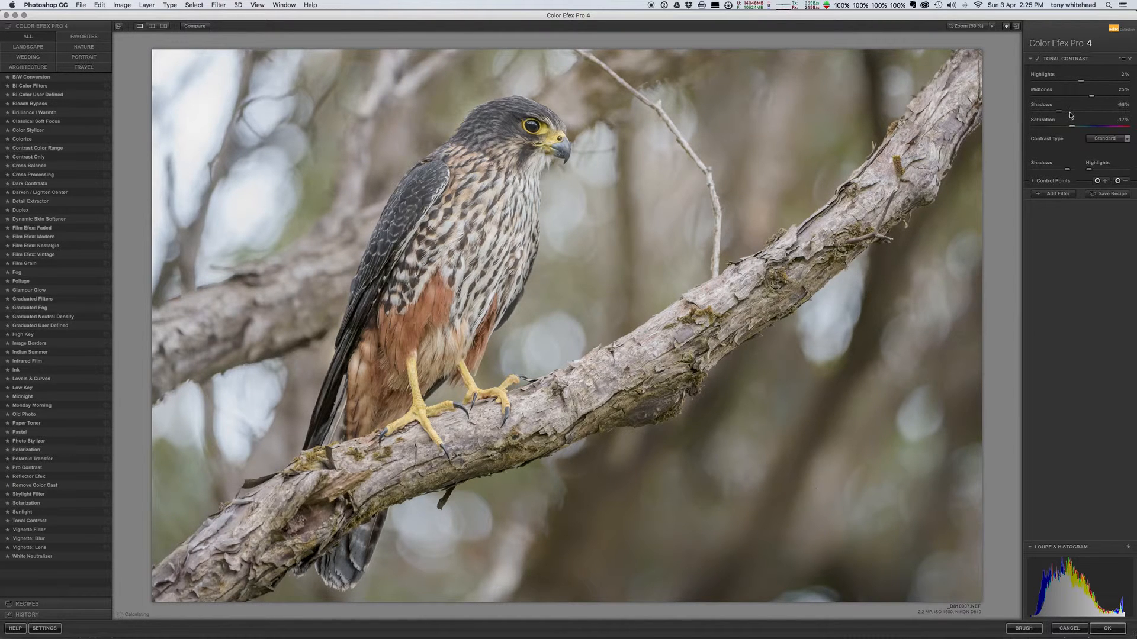
pyautogui.moveTo(1091, 115); pyautogui.dragTo(1093, 128)
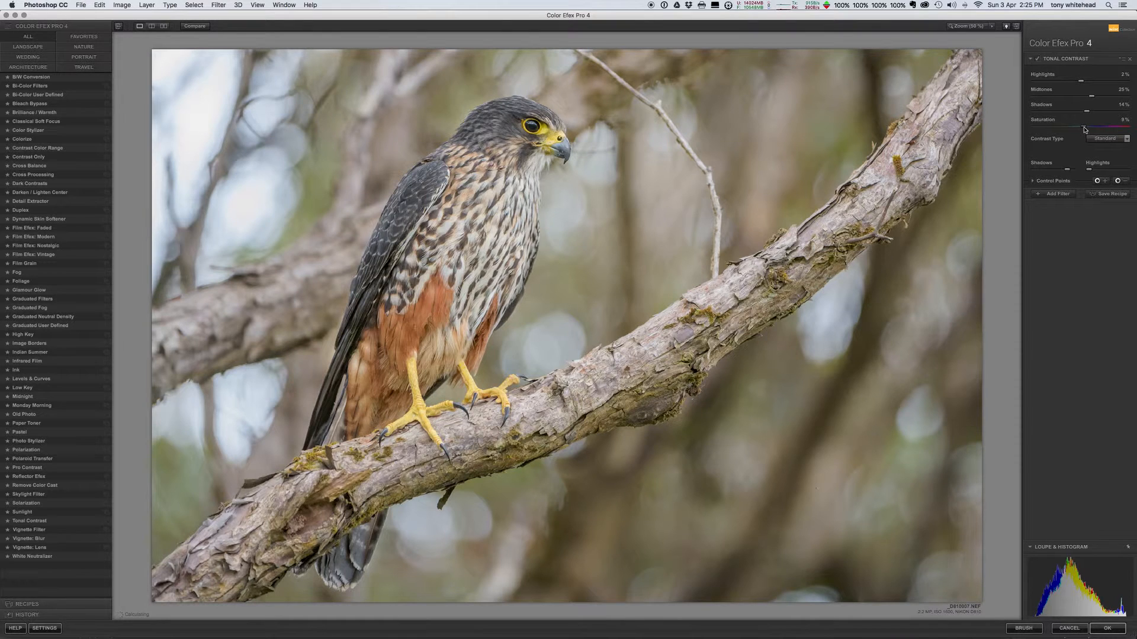
pyautogui.moveTo(1084, 129); pyautogui.dragTo(1084, 129)
pyautogui.moveTo(1068, 172)
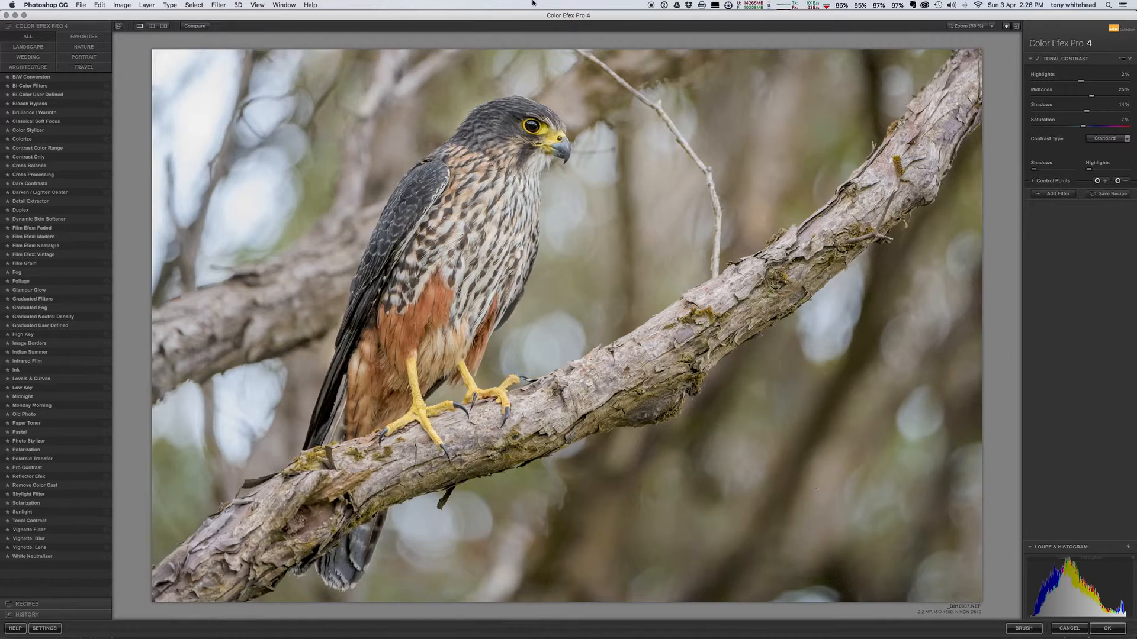
# Compare the subject's stronger contrast with the unfiltered image and apply the filter as a new layer.
pyautogui.click(199, 27)
pyautogui.click(200, 27)
pyautogui.click(200, 28)
pyautogui.click(1098, 629)
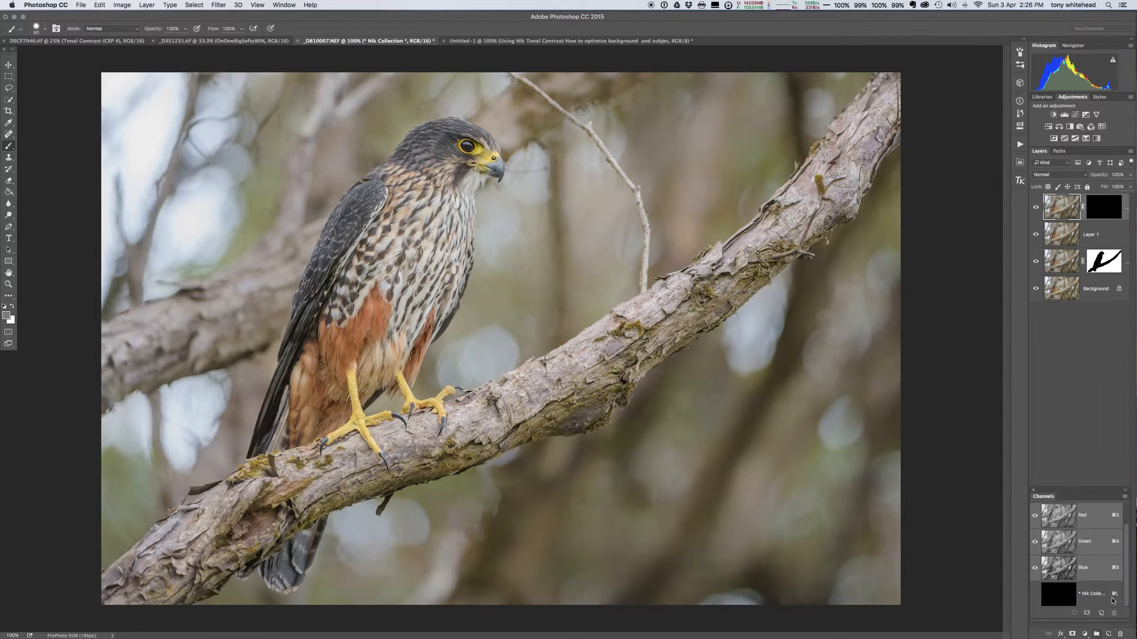
# Delete the stamped Layer 1 beneath the new Tonal Contrast layer.
pyautogui.click(1060, 235)
pyautogui.moveTo(1065, 232); pyautogui.dragTo(1120, 633)
# Copy the lower Tonal Contrast layer's mask onto the upper Tonal Contrast layer and invert the copy.
pyautogui.click(1103, 238)
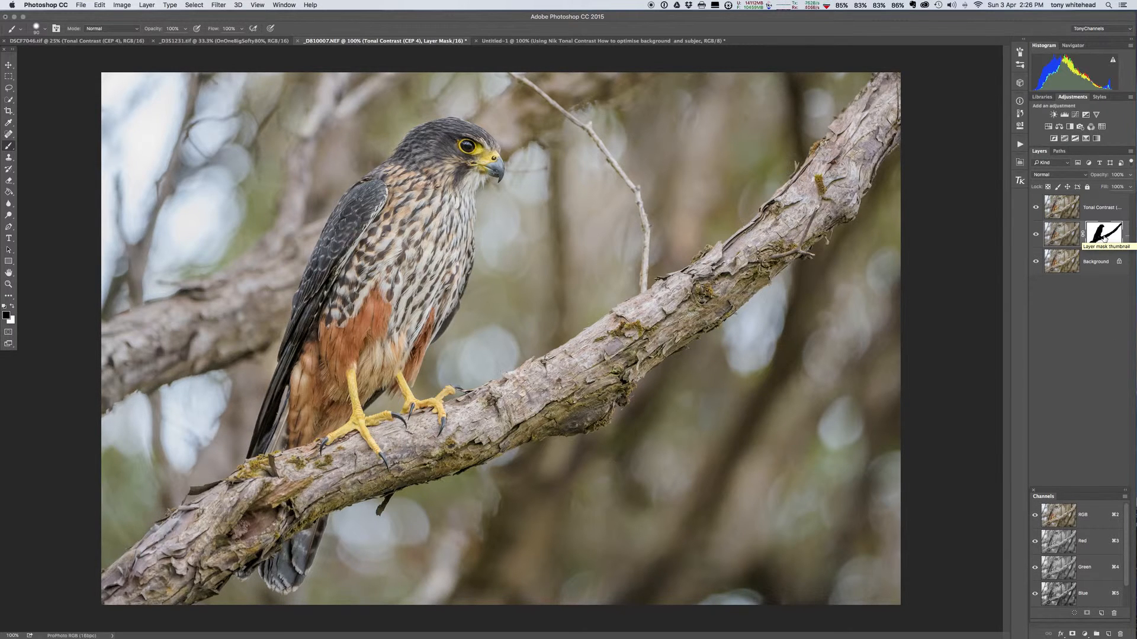
pyautogui.moveTo(1104, 239); pyautogui.dragTo(1108, 212)
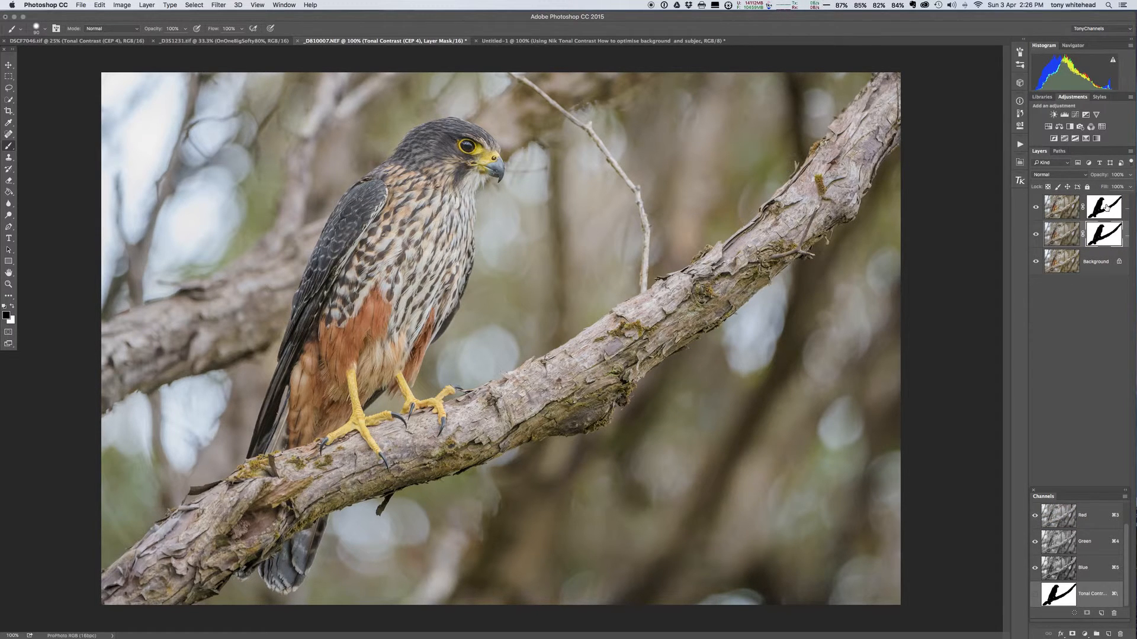
pyautogui.click(1106, 207)
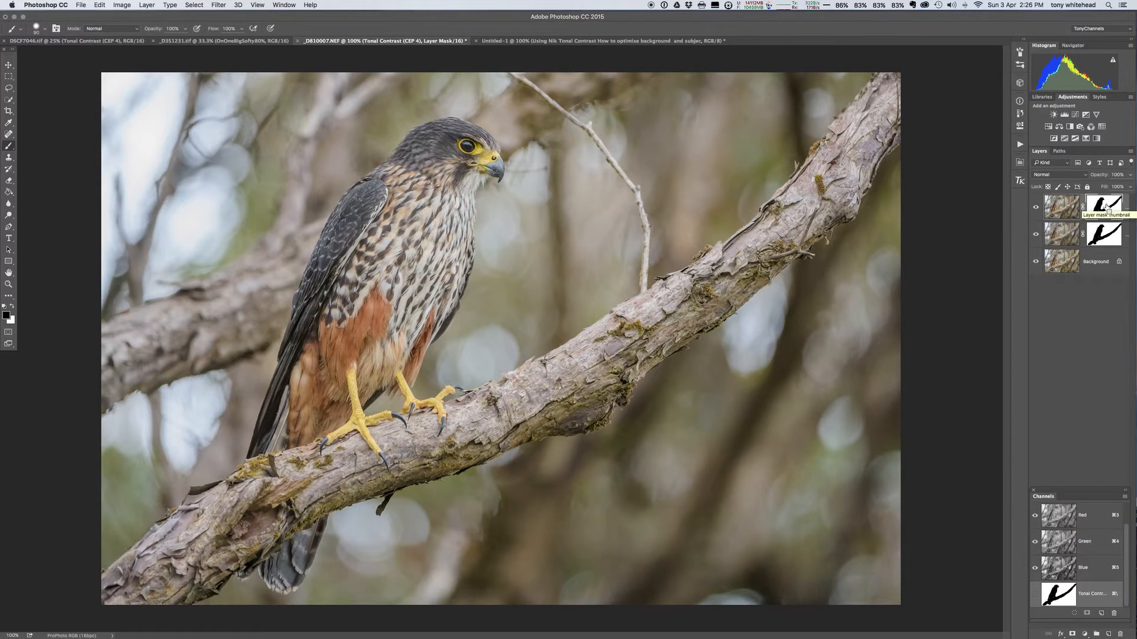
pyautogui.press('super+i')
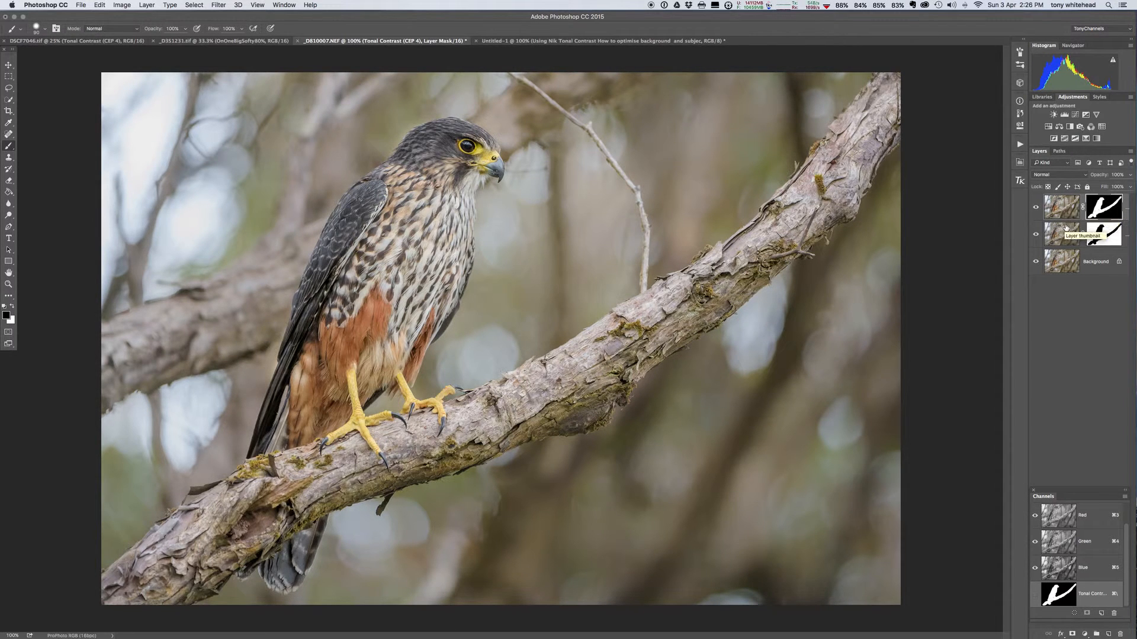
# Hide both Tonal Contrast layers and show them one at a time to compare the edit with the original photo.
pyautogui.click(1035, 208)
pyautogui.click(1036, 234)
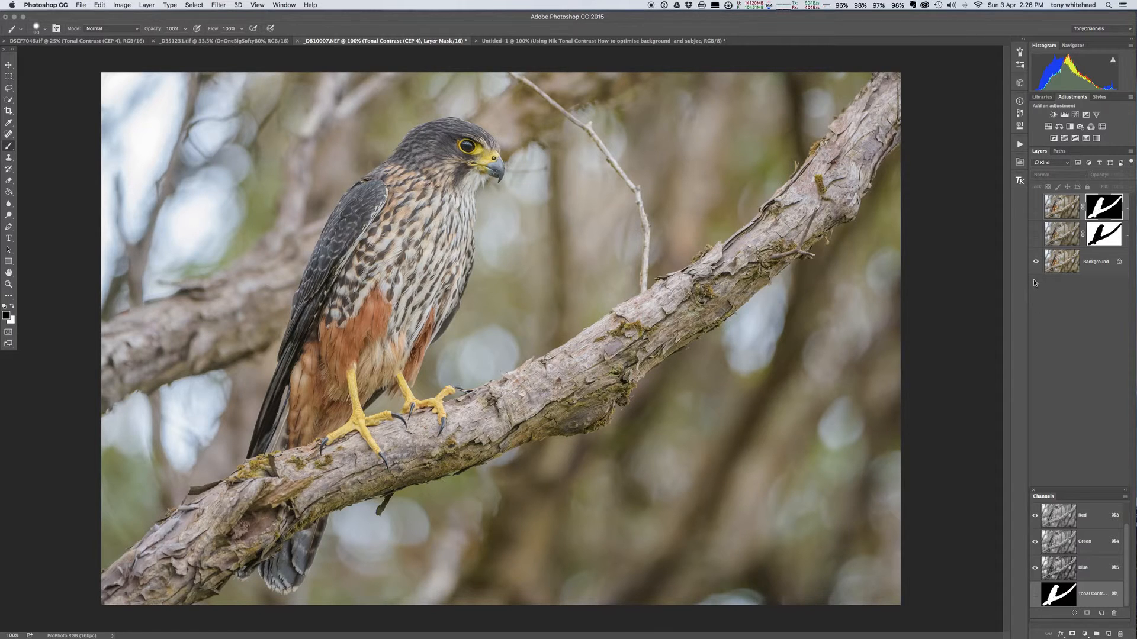
pyautogui.click(1036, 235)
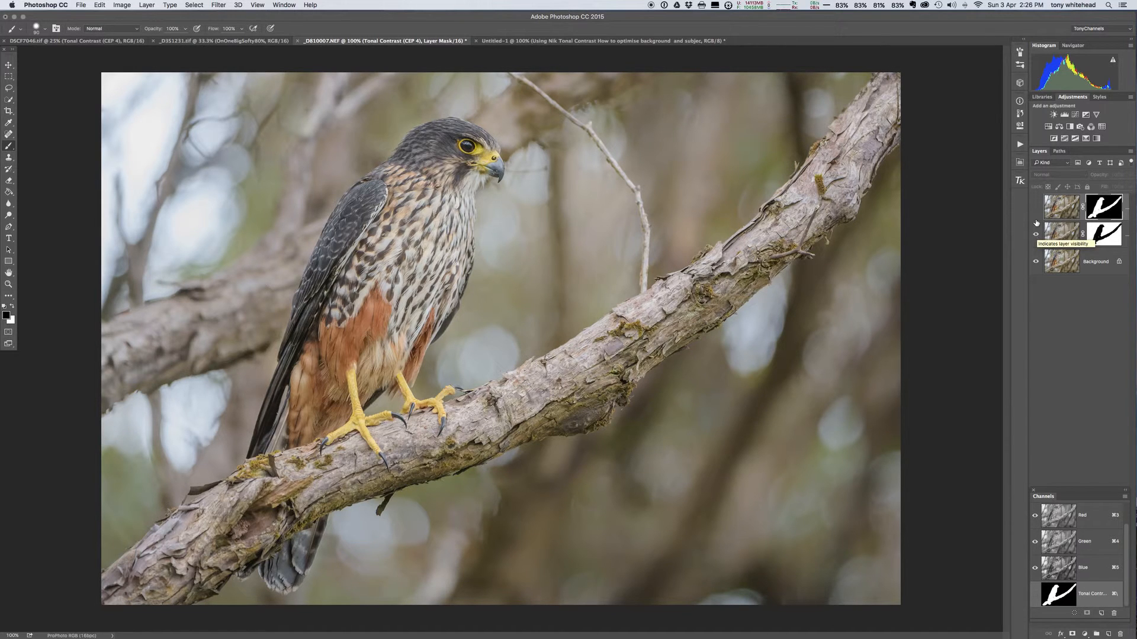
pyautogui.click(1035, 208)
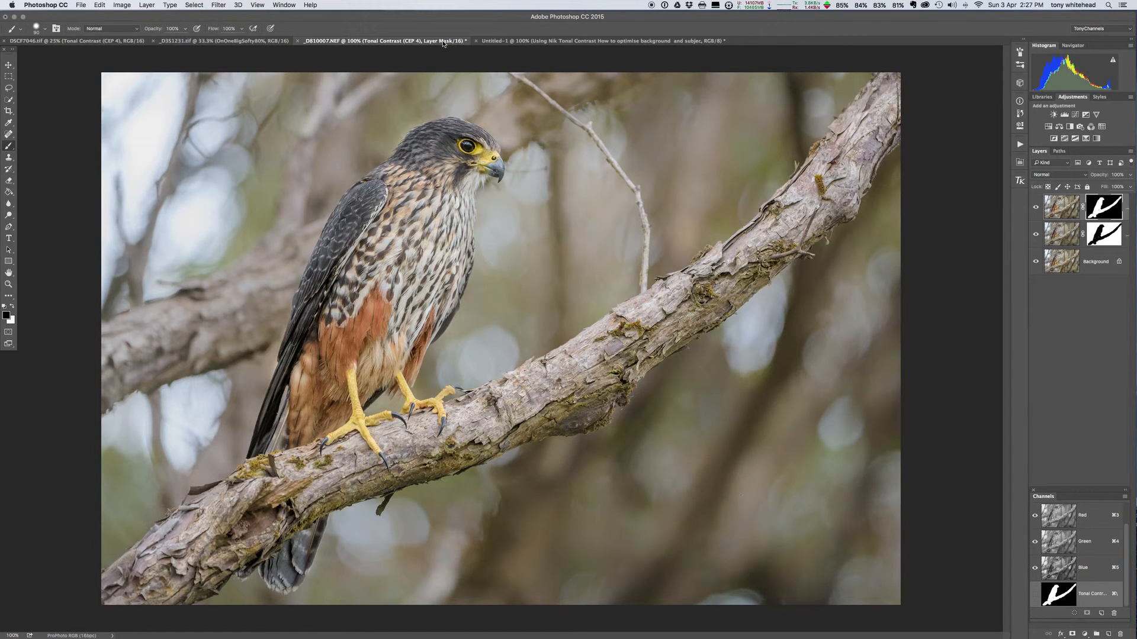
# View the "Using Nik Tonal Contrast" title document and return to the falcon photo.
pyautogui.click(545, 41)
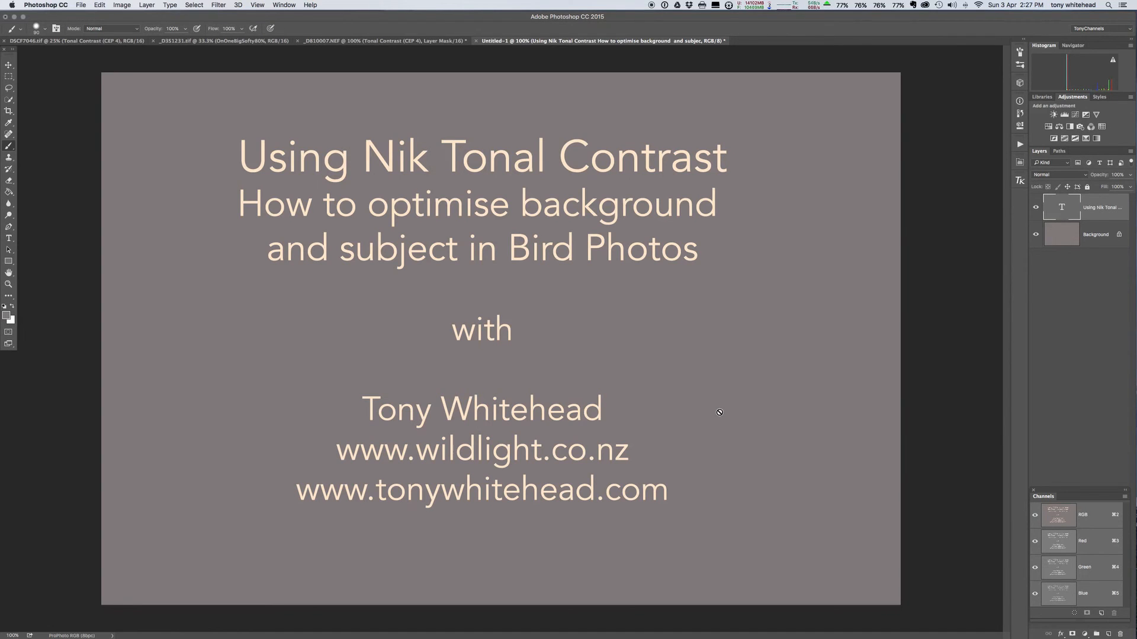
pyautogui.click(436, 41)
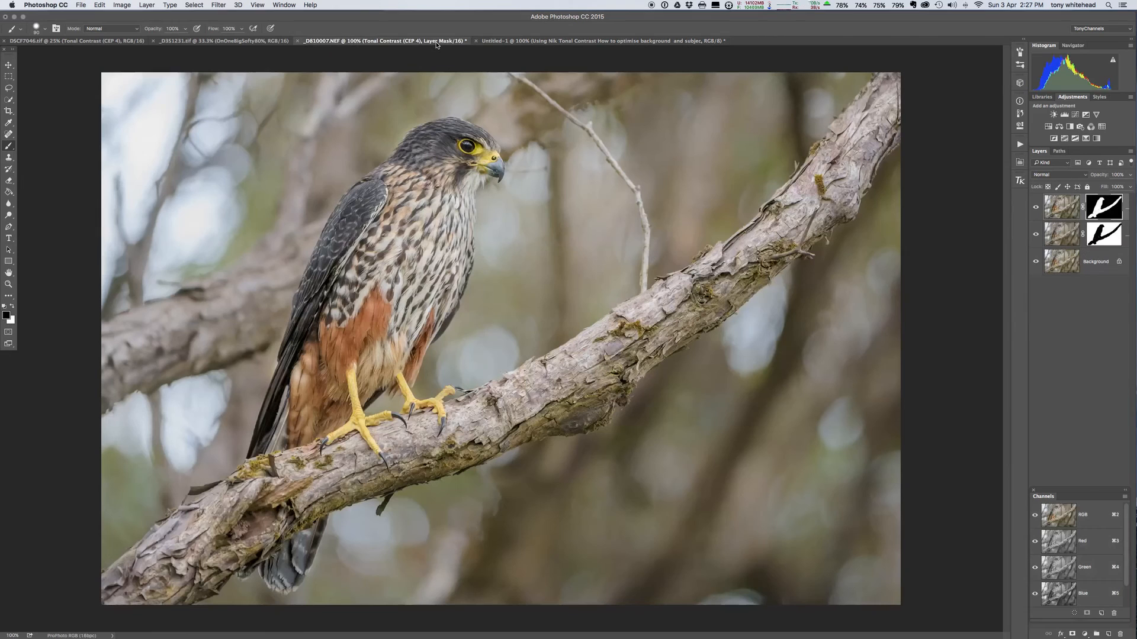